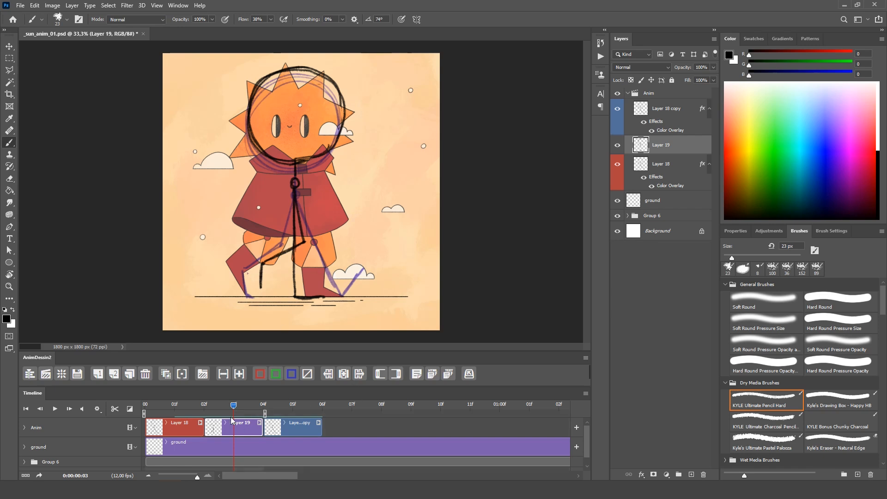
Step: Sketch the stick-figure in-between on Layer 20, between the red contact pose and green passing pose, and compare it with the neighbouring frames
{"action": "left_click", "coordinate": [166, 375]}
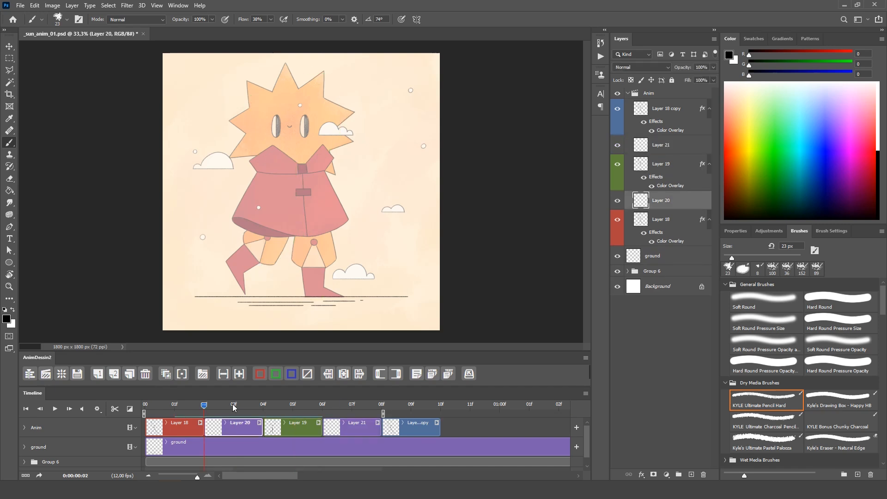
{"action": "key", "text": "space"}
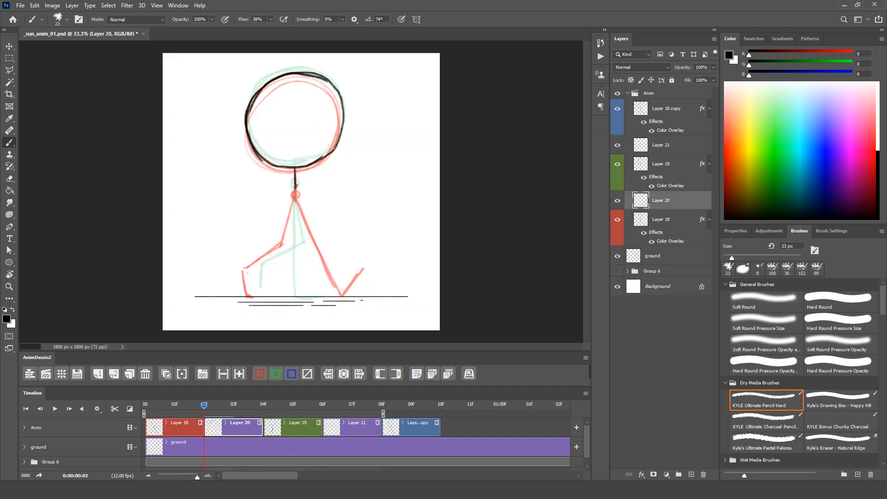
{"action": "left_click_drag", "start_coordinate": [255, 267], "coordinate": [249, 287]}
{"action": "left_click_drag", "start_coordinate": [295, 196], "coordinate": [298, 221]}
{"action": "key", "text": "Right"}
{"action": "key", "text": "Right"}
{"action": "key", "text": "Right"}
{"action": "key", "text": "Right"}
{"action": "key", "text": "Left"}
{"action": "key", "text": "Left"}
{"action": "key", "text": "Left"}
Step: Sketch the second in-between's head, spine and legs on Layer 21 at frame 6, and play the rough walk from its first frame
{"action": "key", "text": "Right"}
{"action": "key", "text": "Right"}
{"action": "key", "text": "Right"}
{"action": "left_click_drag", "start_coordinate": [308, 72], "coordinate": [316, 160]}
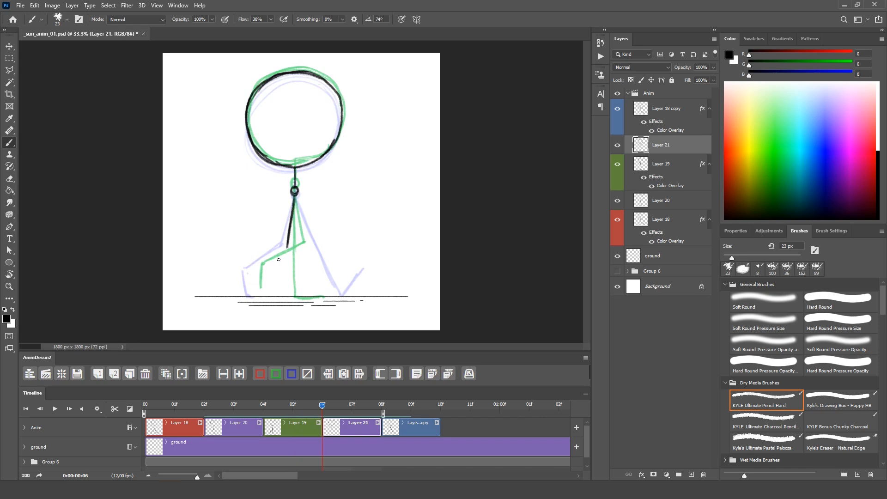
{"action": "key", "text": "ctrl+z"}
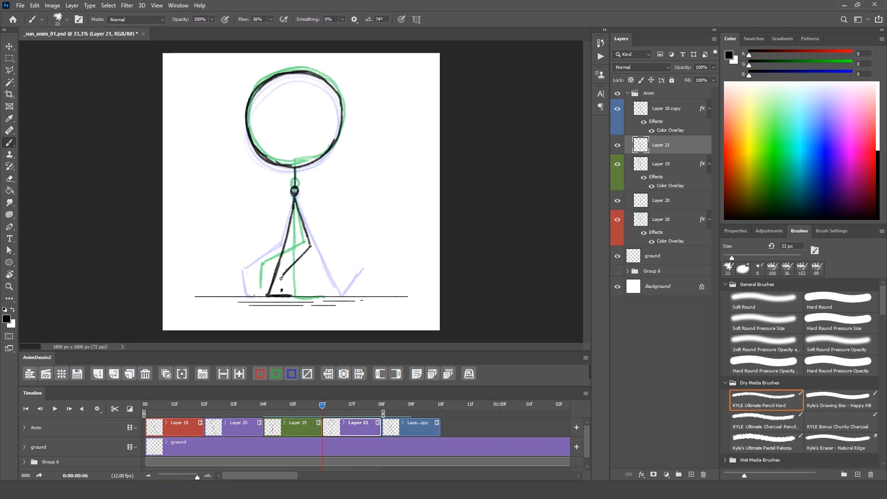
{"action": "key", "text": "e"}
{"action": "left_click_drag", "start_coordinate": [322, 405], "coordinate": [148, 412]}
{"action": "left_click", "coordinate": [55, 409]}
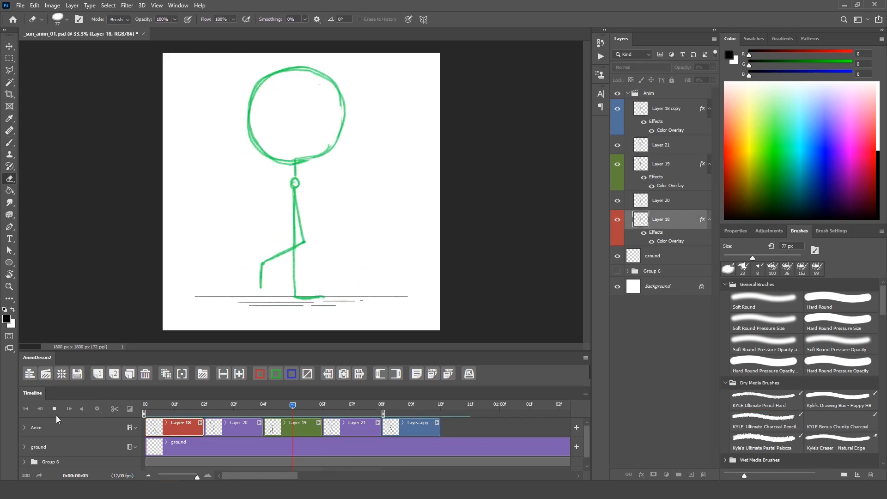
Step: Shorten the rough poses to one frame each and colour-label Layer 21 red and Layer 20 blue
{"action": "left_click", "coordinate": [223, 374]}
{"action": "left_click", "coordinate": [260, 374]}
{"action": "left_click", "coordinate": [292, 374]}
Step: Insert an empty one-frame layer after each rough pose in the Anim group
{"action": "left_click", "coordinate": [98, 374]}
{"action": "left_click", "coordinate": [98, 374]}
{"action": "left_click", "coordinate": [98, 373]}
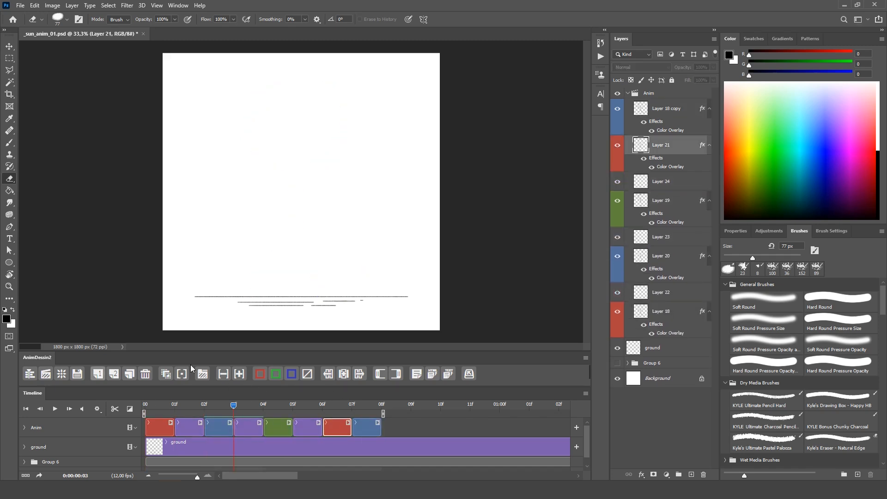
{"action": "left_click", "coordinate": [98, 373]}
Step: Enable onion skins and sketch the in-between's head, hip and legs on Layer 22 at frame 1
{"action": "left_click_drag", "start_coordinate": [352, 406], "coordinate": [154, 449]}
{"action": "left_click_drag", "start_coordinate": [145, 406], "coordinate": [174, 405]}
{"action": "left_click", "coordinate": [189, 428]}
{"action": "left_click", "coordinate": [586, 393]}
{"action": "left_click", "coordinate": [491, 121]}
{"action": "key", "text": "b"}
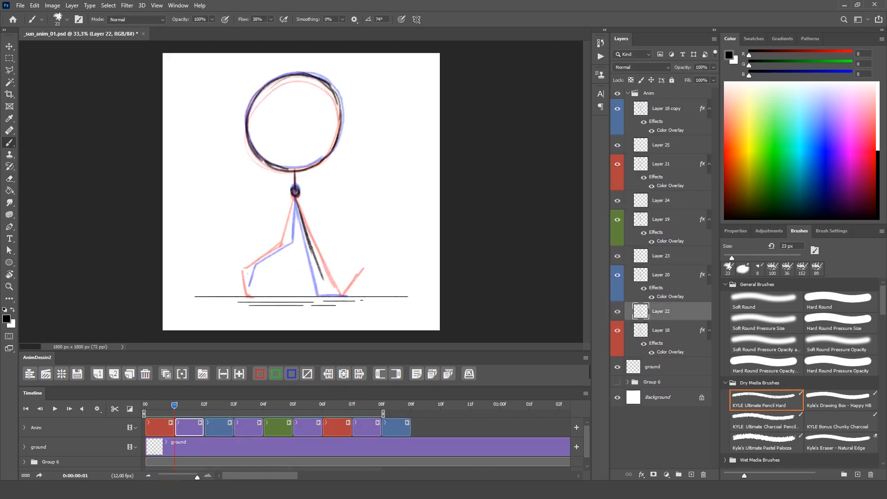
{"action": "left_click_drag", "start_coordinate": [248, 271], "coordinate": [242, 295]}
Step: Sketch the remaining in-between poses on Layers 23, 24 and 25, and play back the walk cycle
{"action": "key", "text": "Right"}
{"action": "key", "text": "Right"}
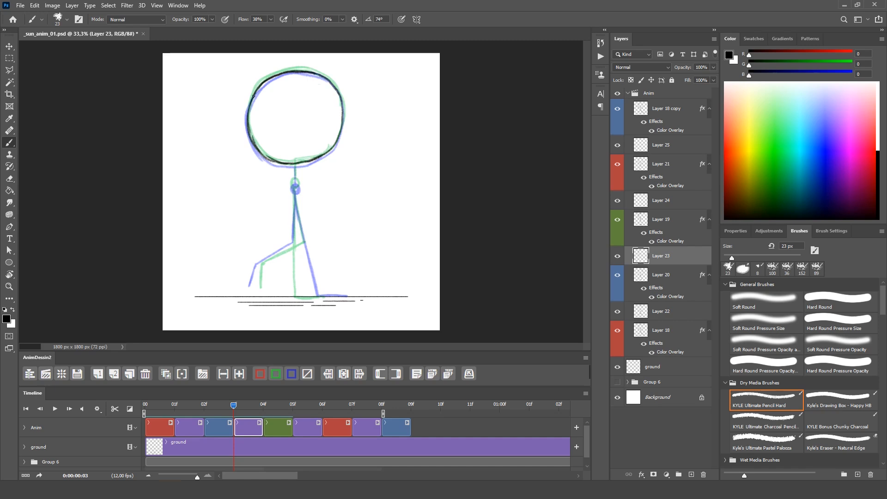
{"action": "key", "text": "Right"}
{"action": "key", "text": "Right"}
{"action": "mouse_move", "coordinate": [314, 162]}
{"action": "left_mouse_down"}
{"action": "mouse_move", "coordinate": [319, 74]}
{"action": "mouse_move", "coordinate": [268, 164]}
{"action": "left_mouse_up"}
{"action": "key", "text": "Right"}
{"action": "key", "text": "Right"}
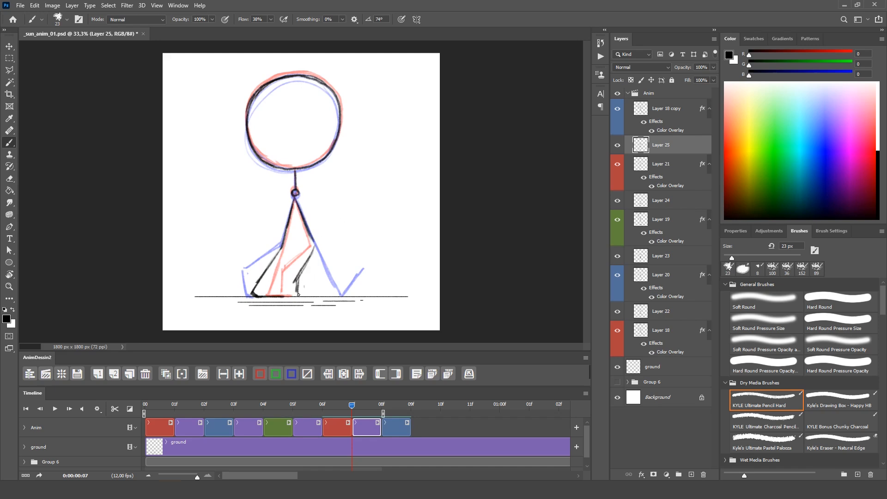
{"action": "key", "text": "space"}
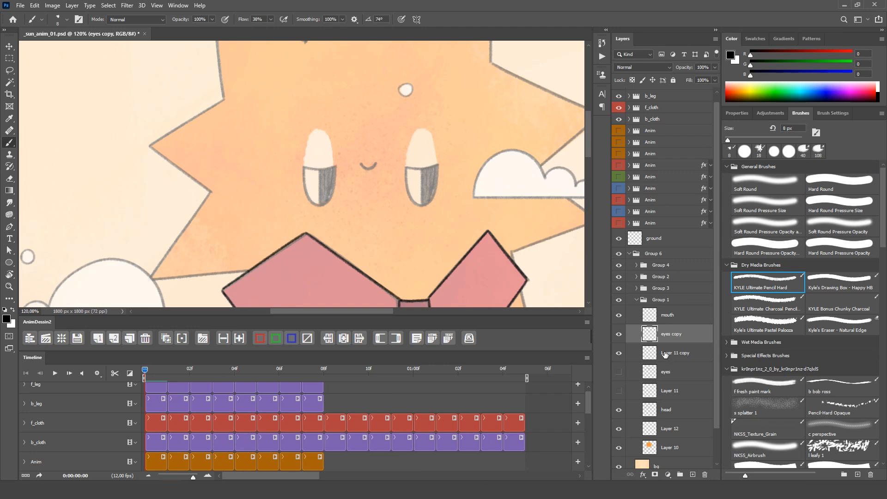
Step: Erase the upper part of both eyes on Layer 11 copy to match the half-closed outlines
{"action": "left_click", "coordinate": [676, 351]}
{"action": "key", "text": "e"}
{"action": "left_click_drag", "start_coordinate": [409, 159], "coordinate": [435, 157]}
{"action": "left_click_drag", "start_coordinate": [319, 129], "coordinate": [305, 160]}
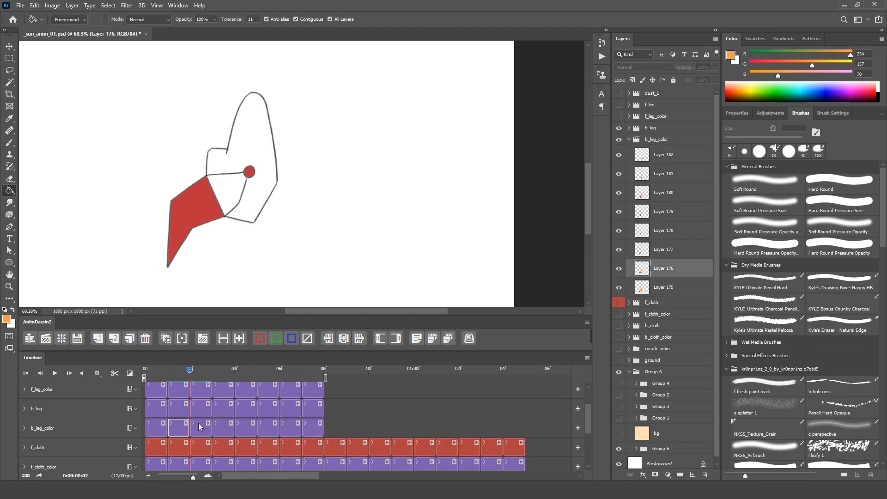
Step: Fill the back leg's thigh with orange (254, 157, 70) on the successive frames of the b_leg_color group
{"action": "left_click", "coordinate": [199, 424]}
{"action": "left_click", "coordinate": [254, 134]}
{"action": "left_click", "coordinate": [245, 427]}
{"action": "left_click", "coordinate": [259, 132]}
{"action": "left_click", "coordinate": [313, 427]}
{"action": "left_click", "coordinate": [178, 428]}
{"action": "left_click", "coordinate": [191, 371]}
{"action": "left_click", "coordinate": [246, 428]}
{"action": "left_click", "coordinate": [310, 420]}
{"action": "left_click", "coordinate": [289, 216]}
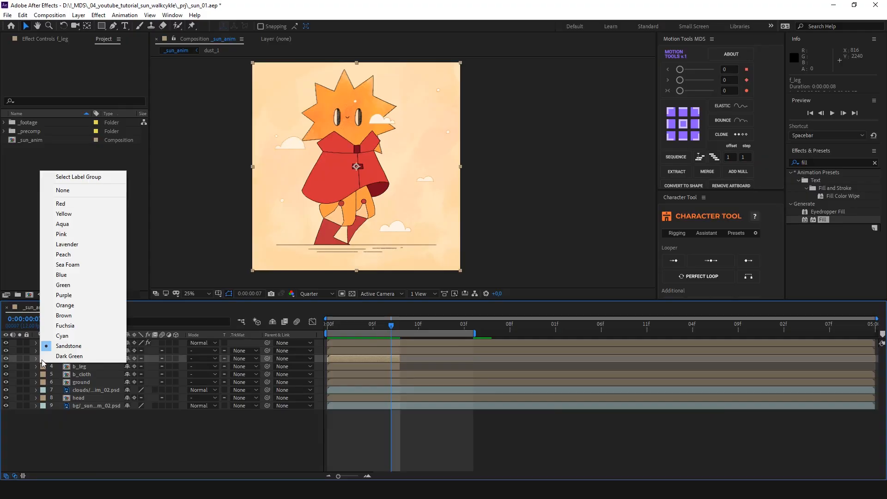
Step: In After Effects, label the f_leg layer purple and the b_leg layer orange
{"action": "left_click", "coordinate": [79, 305]}
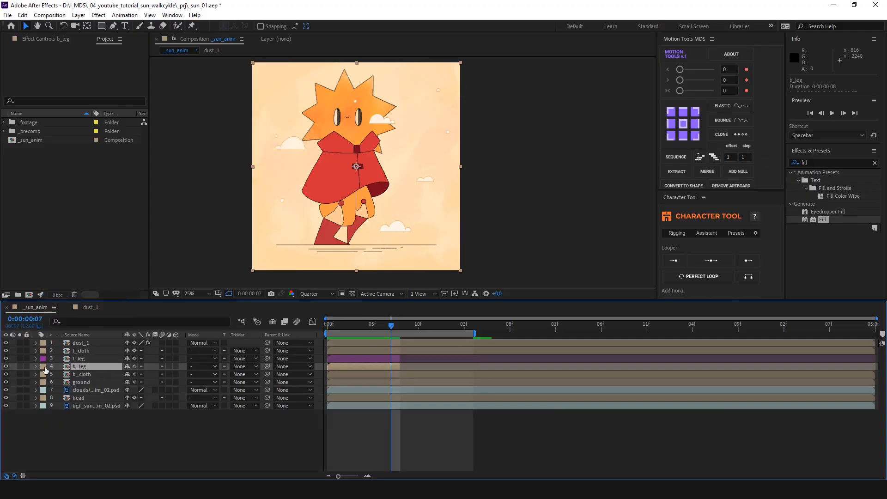
{"action": "left_click", "coordinate": [45, 370]}
{"action": "left_click", "coordinate": [65, 316]}
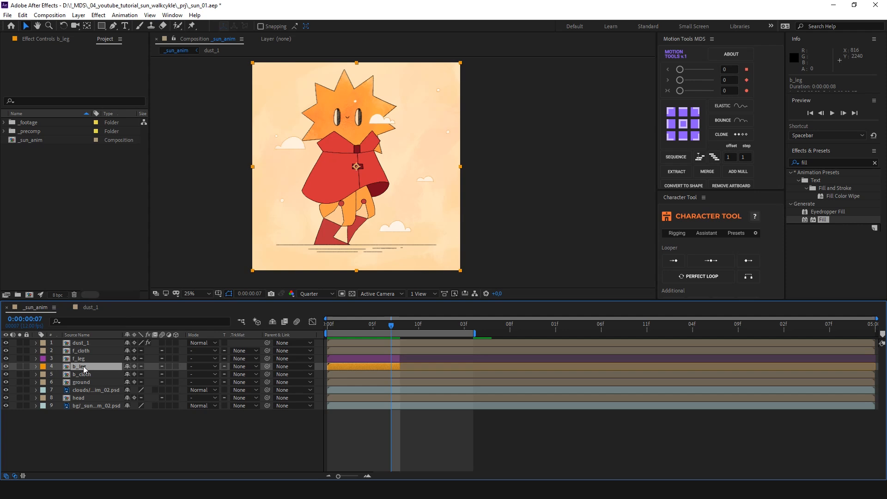
Step: Duplicate the b_leg layer, move the copy above f_leg and shift it 8 frames later
{"action": "key", "text": "ctrl+d"}
{"action": "left_click_drag", "start_coordinate": [88, 366], "coordinate": [112, 358]}
{"action": "left_click_drag", "start_coordinate": [356, 362], "coordinate": [430, 361]}
Step: Duplicate the f_leg layer with the copy shifted 8 frames later, and preview the walk cycle from the start
{"action": "left_click", "coordinate": [384, 369]}
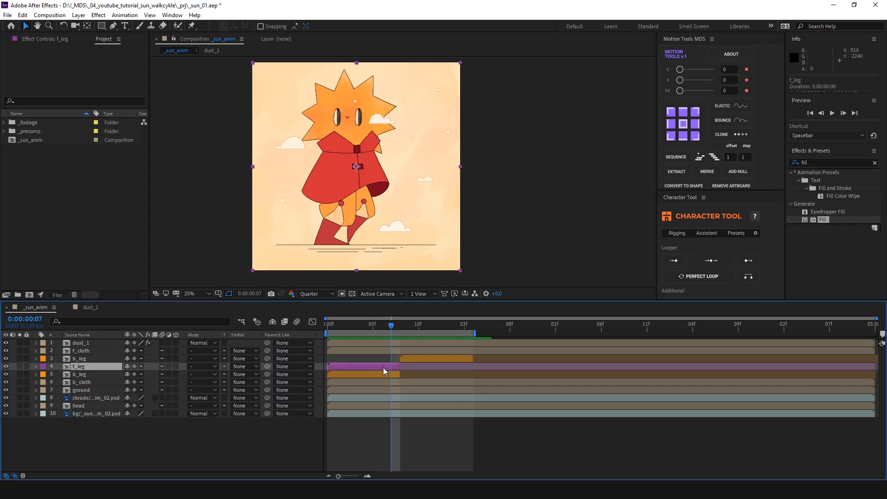
{"action": "key", "text": "ctrl+d"}
{"action": "left_click", "coordinate": [113, 375]}
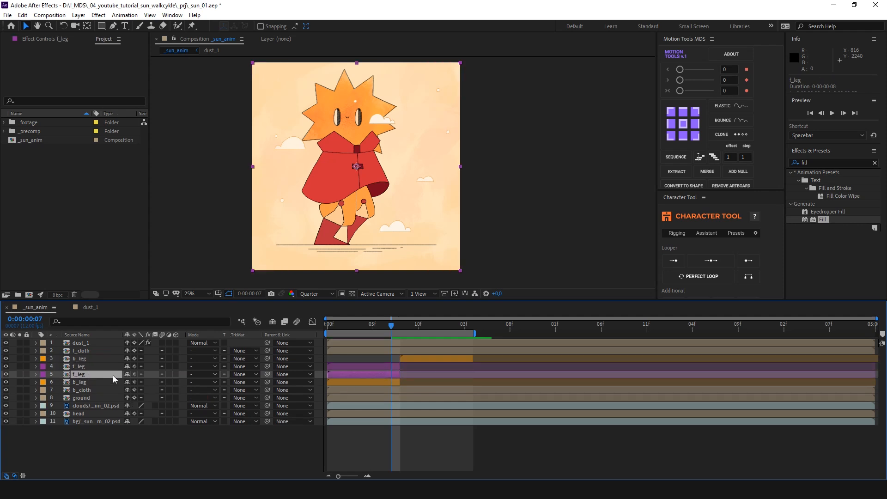
{"action": "left_click_drag", "start_coordinate": [357, 377], "coordinate": [412, 377]}
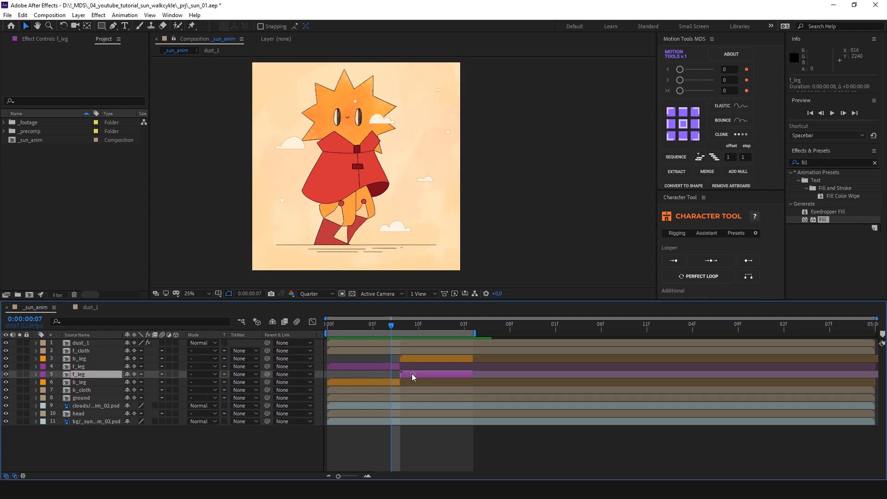
{"action": "left_click_drag", "start_coordinate": [396, 329], "coordinate": [301, 341]}
{"action": "key", "text": "space"}
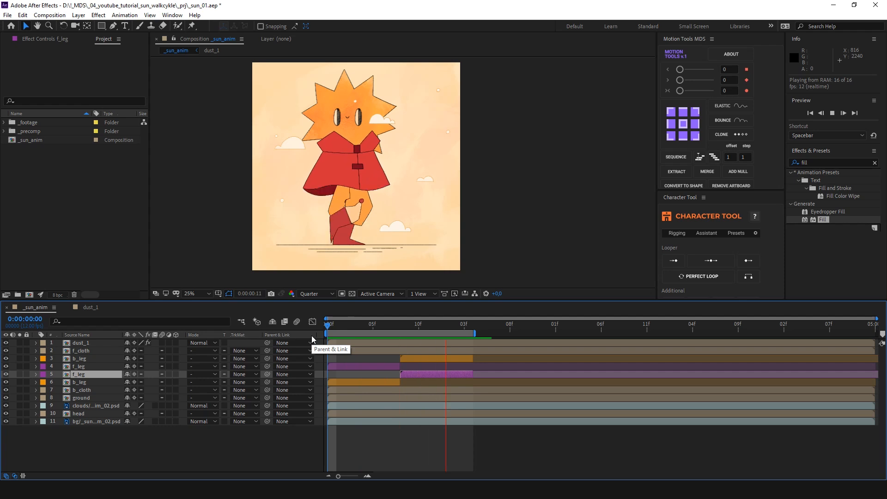
Step: Parent the b_cloth layer to f_cloth and move f_cloth's anchor point up to 900, 796 near the collar
{"action": "left_click", "coordinate": [205, 388]}
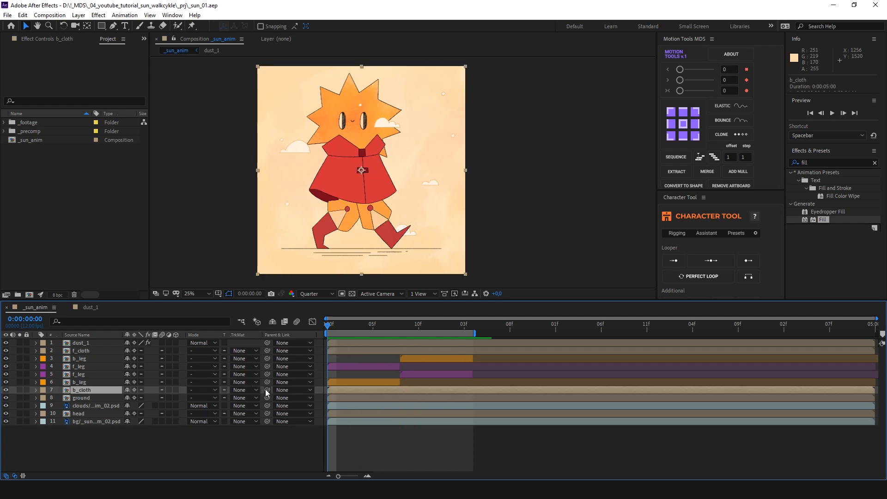
{"action": "left_click_drag", "start_coordinate": [250, 394], "coordinate": [89, 351]}
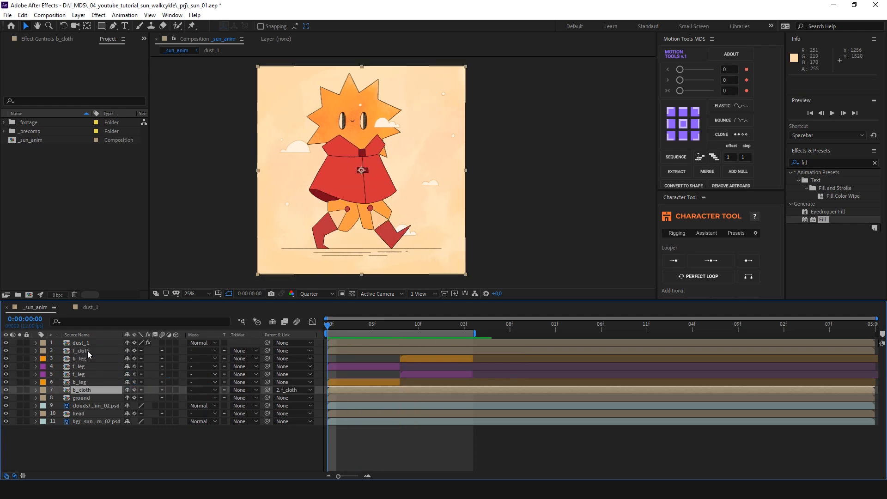
{"action": "left_click", "coordinate": [87, 350]}
{"action": "left_click_drag", "start_coordinate": [334, 215], "coordinate": [311, 214]}
{"action": "key", "text": "y"}
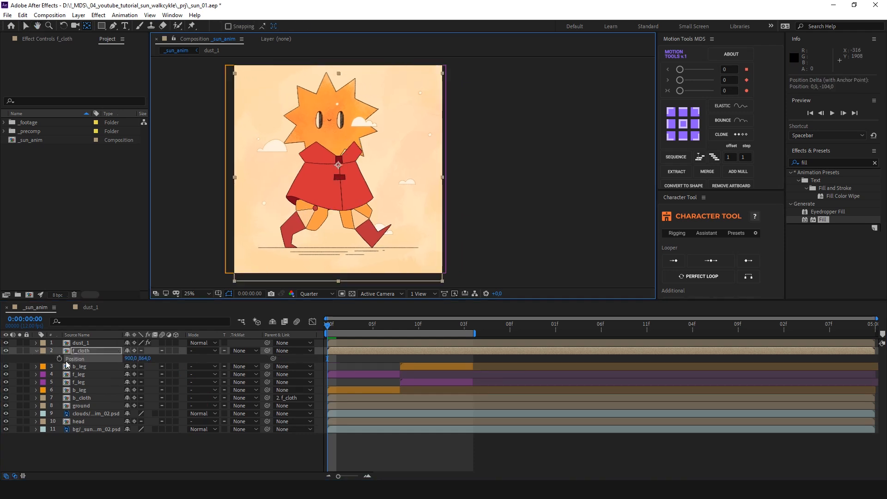
Step: Keyframe f_cloth's Position at 900, 864 on frame 0 and at 900, 804 on frame 4
{"action": "left_click", "coordinate": [59, 359]}
{"action": "left_click", "coordinate": [361, 329]}
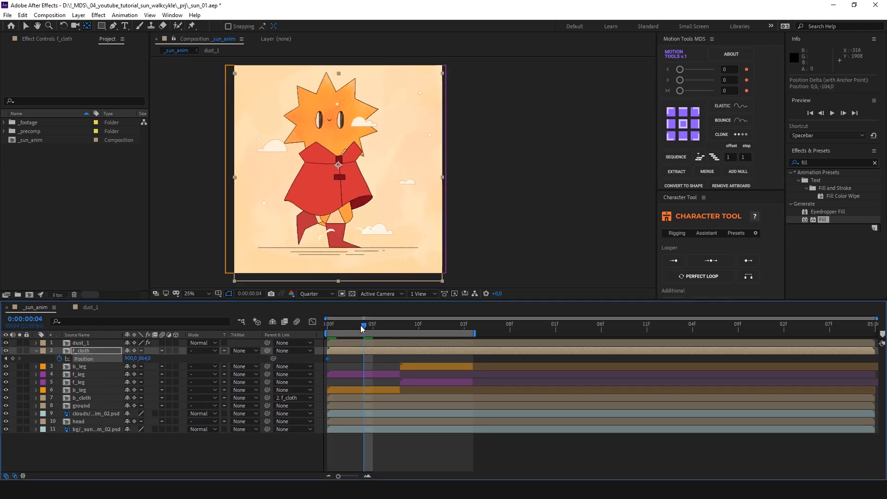
{"action": "left_click_drag", "start_coordinate": [344, 215], "coordinate": [348, 212]}
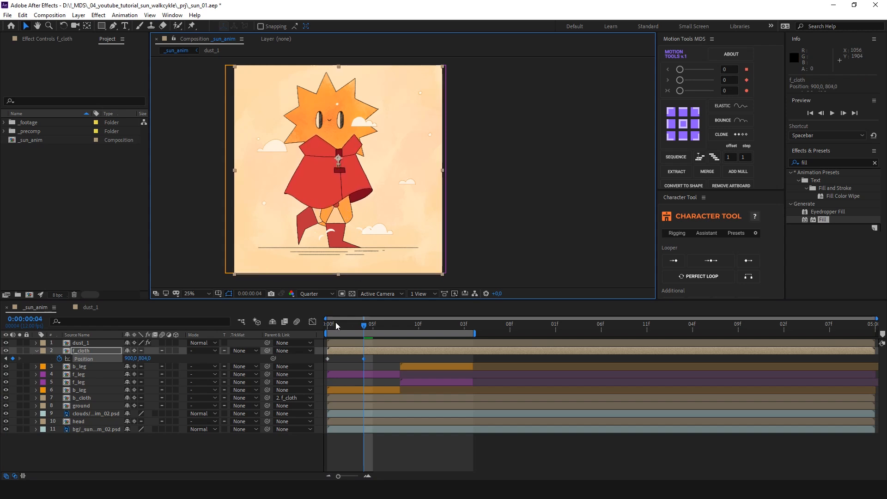
Step: Add a Scale keyframe to f_cloth on frame 0 and remove the layer's Anchor Point keyframe
{"action": "left_click", "coordinate": [336, 326]}
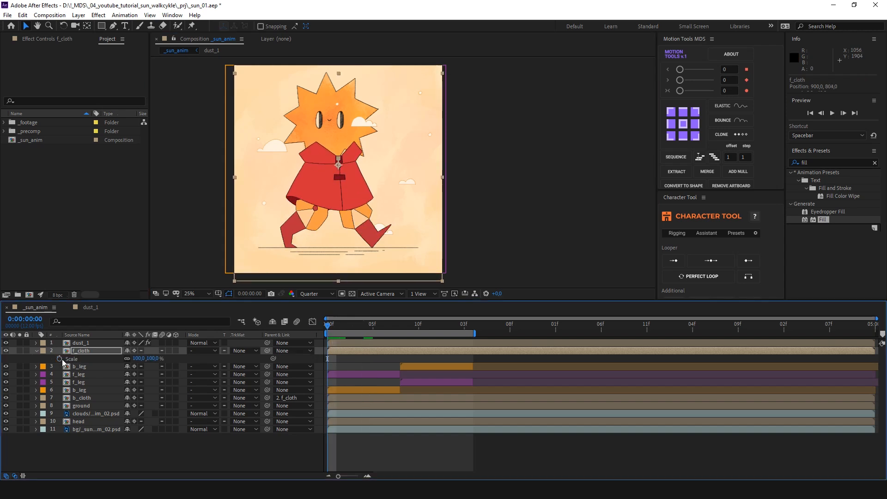
{"action": "mouse_move", "coordinate": [335, 262]}
{"action": "left_mouse_down"}
{"action": "mouse_move", "coordinate": [338, 256]}
{"action": "mouse_move", "coordinate": [329, 258]}
{"action": "left_mouse_up"}
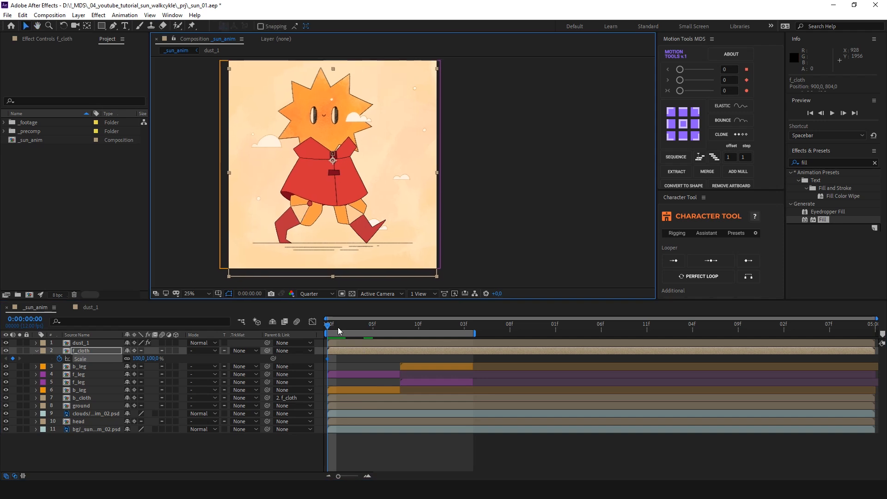
{"action": "key", "text": "u"}
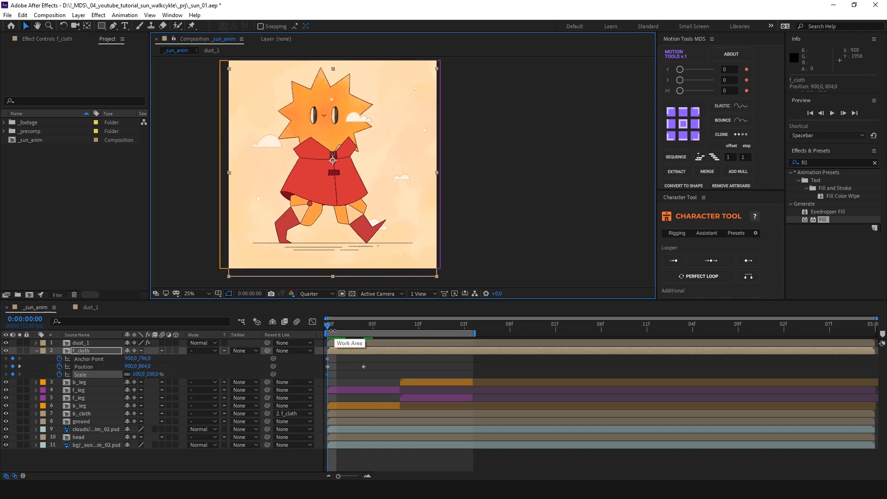
{"action": "left_click", "coordinate": [59, 359]}
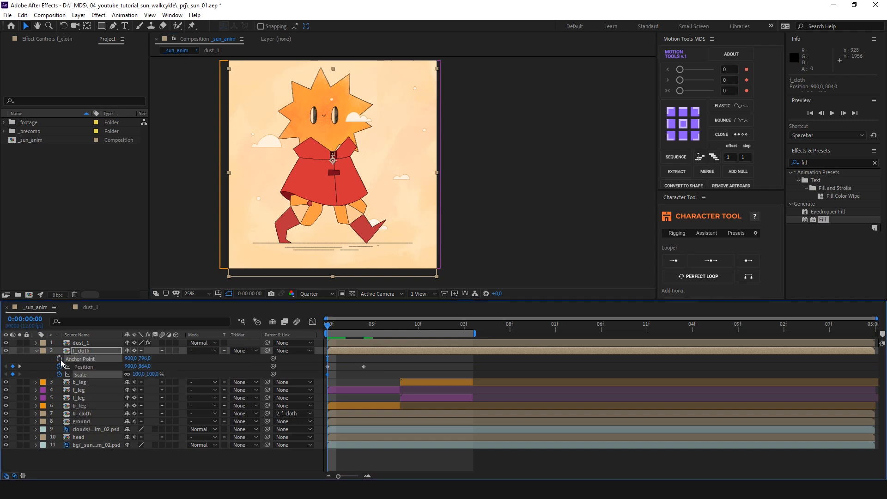
Step: Set f_cloth's vertical Scale to about 106% on frame 4 and about 95% on frame 0
{"action": "left_click_drag", "start_coordinate": [329, 327], "coordinate": [333, 278]}
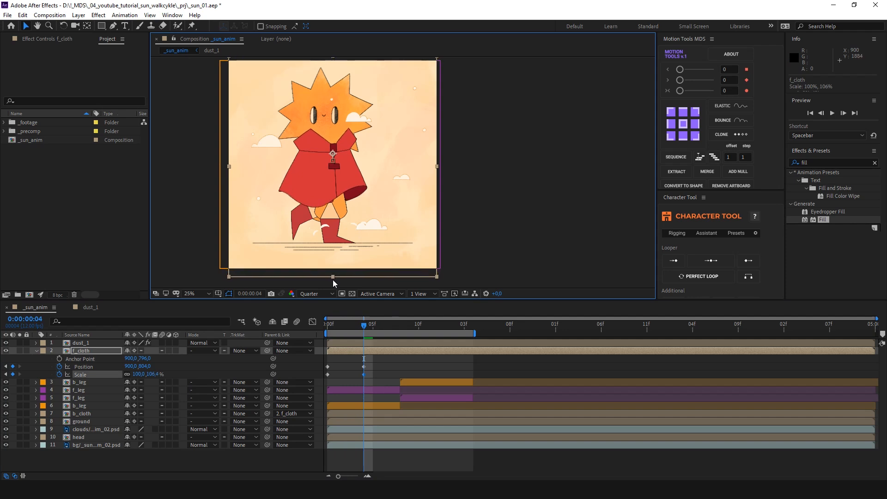
{"action": "left_click", "coordinate": [333, 330]}
{"action": "left_click_drag", "start_coordinate": [333, 277], "coordinate": [332, 273]}
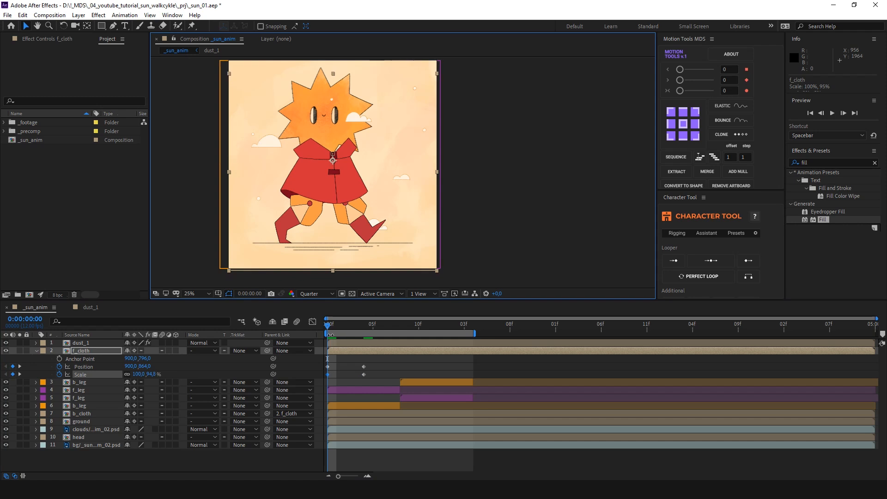
Step: Apply a two-way ping-pong loop to f_cloth's Position and Scale keyframes and reveal their expressions
{"action": "left_click_drag", "start_coordinate": [372, 365], "coordinate": [334, 372]}
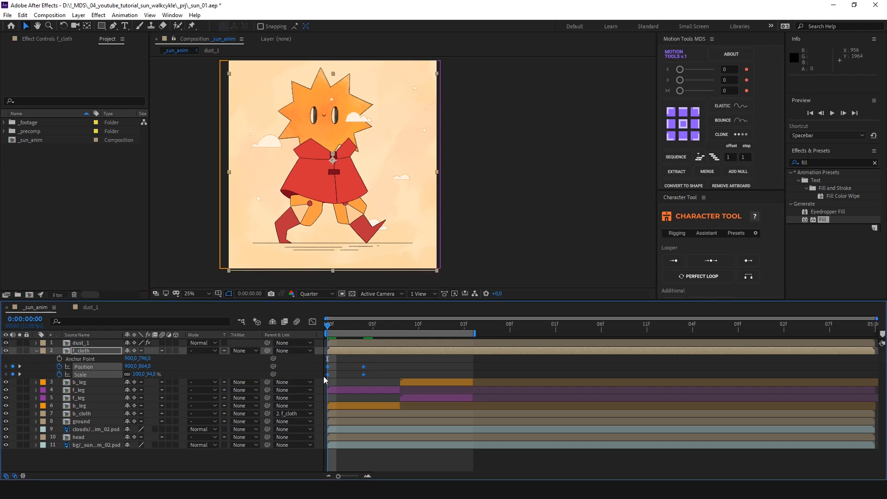
{"action": "left_click", "coordinate": [704, 264]}
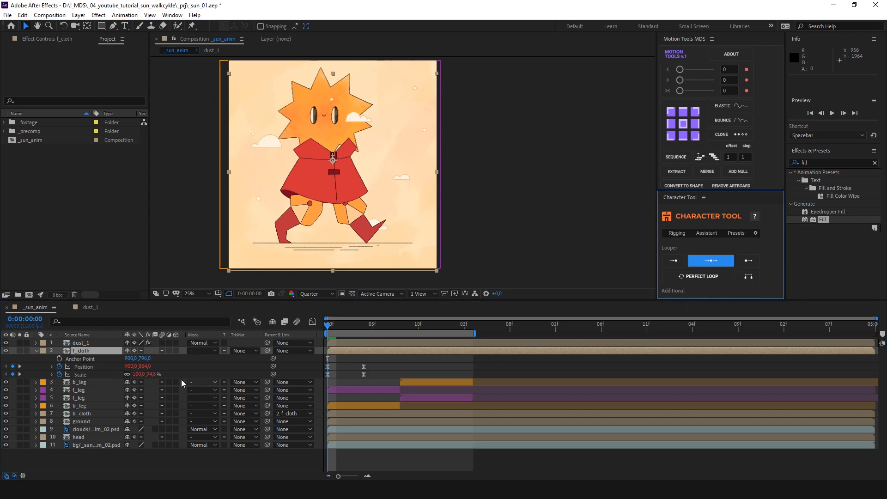
{"action": "left_click", "coordinate": [51, 367]}
{"action": "left_click", "coordinate": [51, 392]}
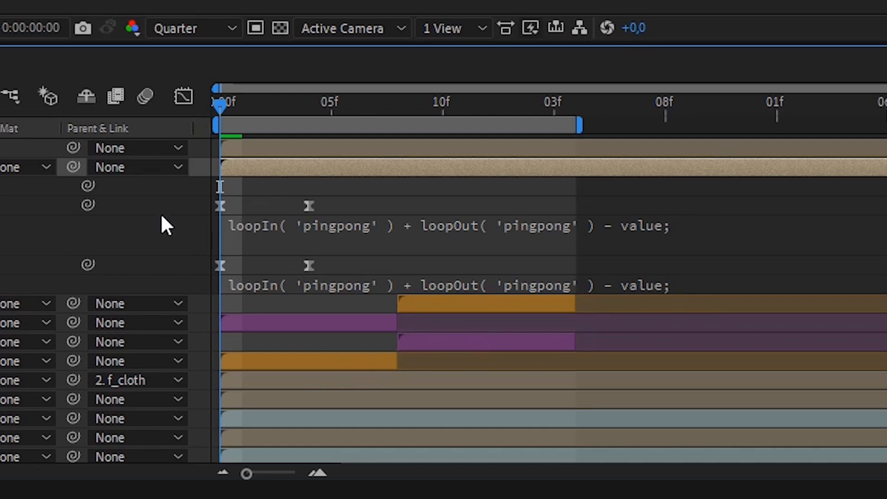
Step: Shift f_cloth's Position keyframes one frame later to frames 1 and 5, and preview the looped motion
{"action": "left_click", "coordinate": [721, 304]}
{"action": "left_click_drag", "start_coordinate": [679, 337], "coordinate": [661, 337]}
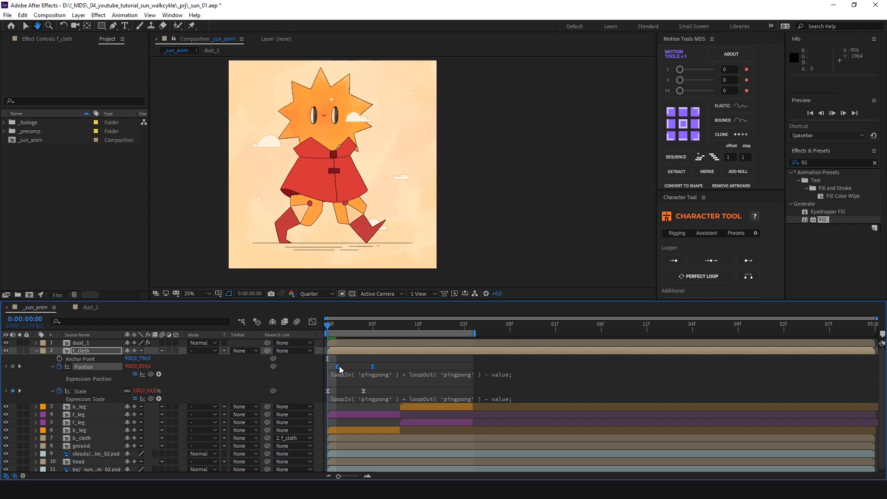
{"action": "key", "text": "space"}
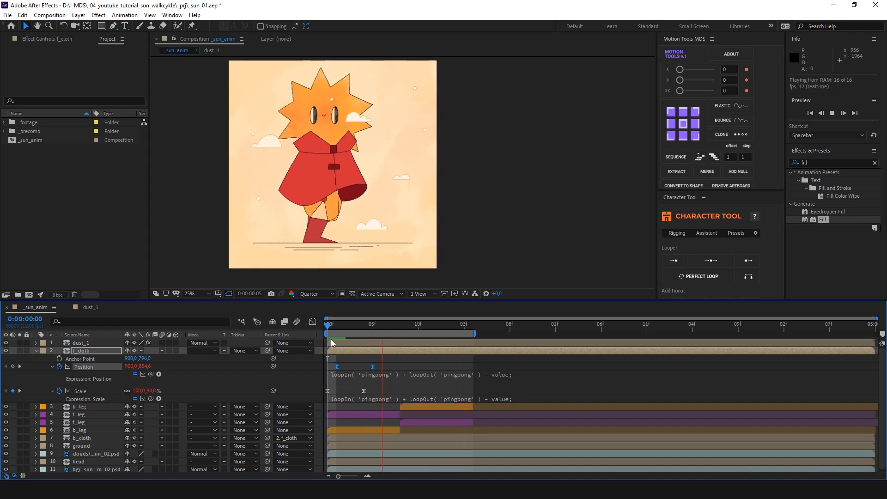
{"action": "left_click_drag", "start_coordinate": [383, 362], "coordinate": [338, 392]}
{"action": "key", "text": "space"}
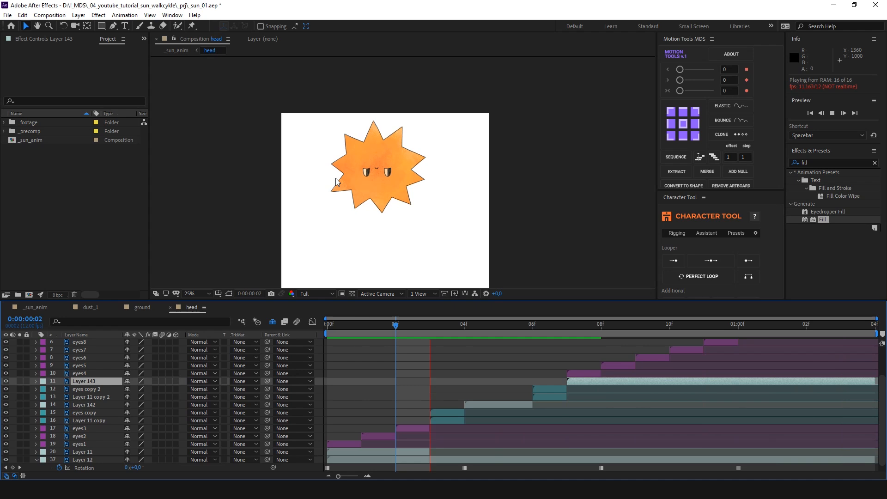
Step: Set the clouds layer's Offset effect Shift Center To horizontally to about -242 at 0:00:01:03
{"action": "key", "text": "period"}
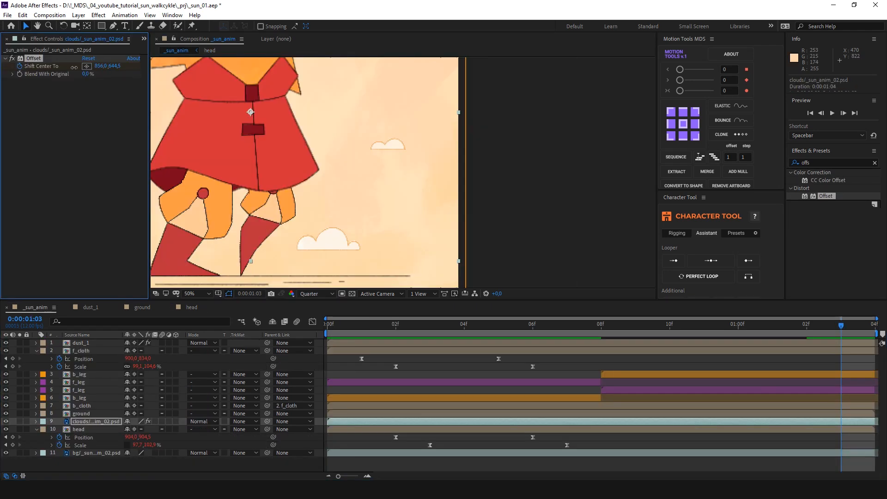
{"action": "left_click_drag", "start_coordinate": [74, 67], "coordinate": [0, 68]}
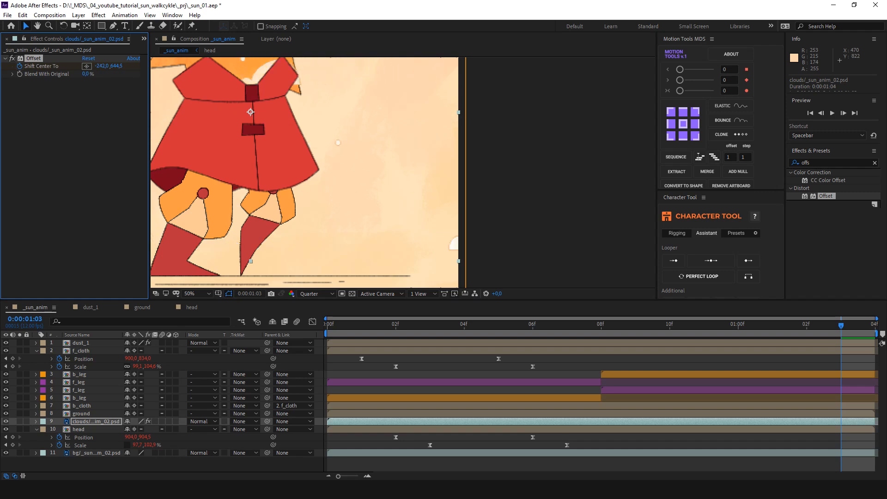